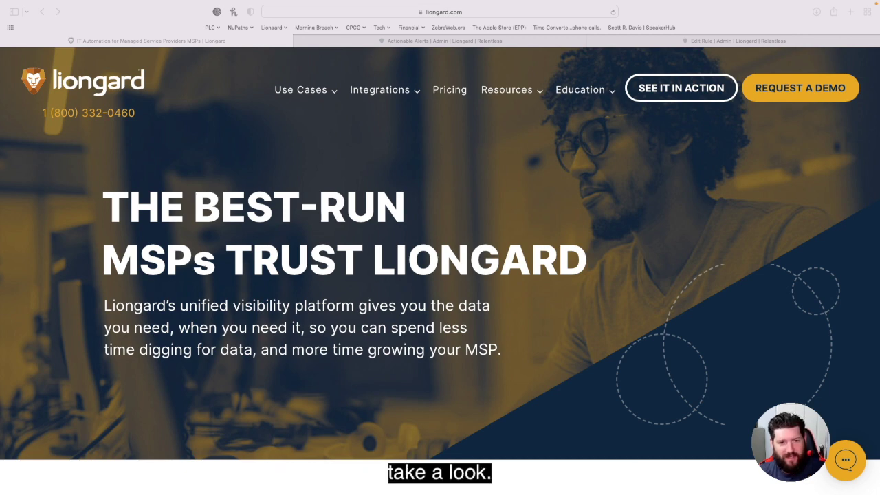
- Go to the Actionable Alerts rules list and filter rule names by 'expiration'
{"action": "left_click", "coordinate": [456, 41]}
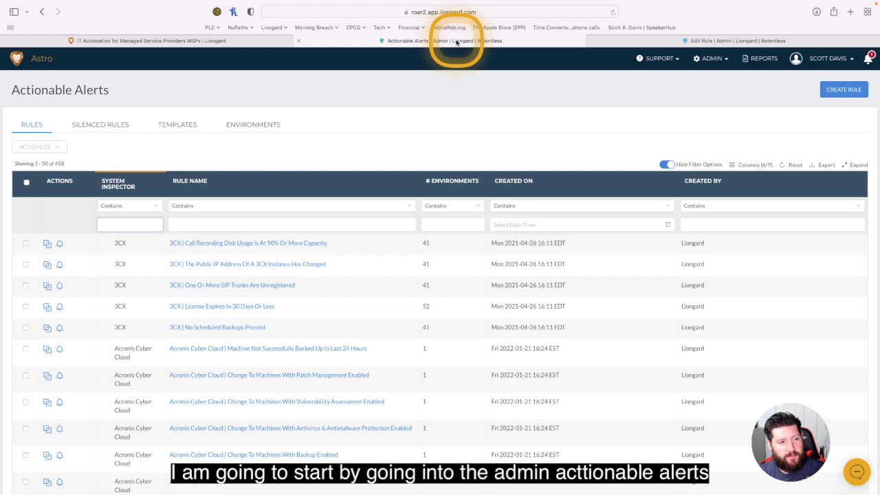
{"action": "left_click", "coordinate": [715, 59]}
{"action": "left_click", "coordinate": [465, 91]}
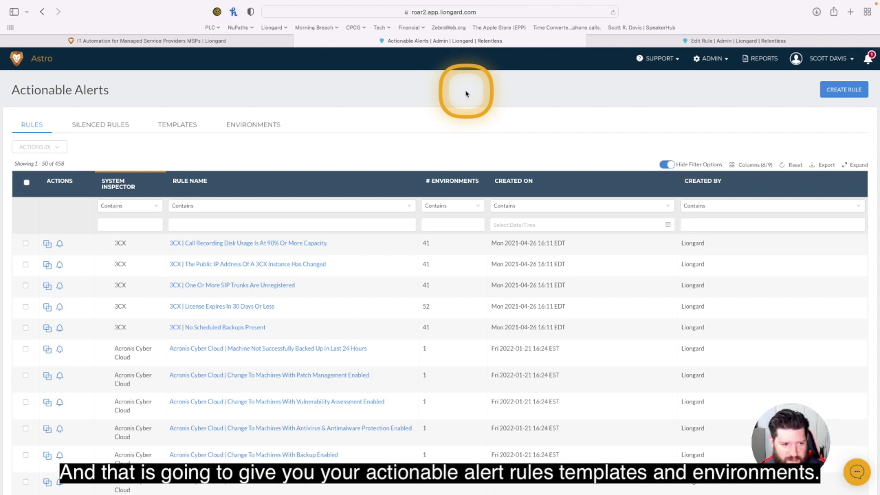
{"action": "left_click", "coordinate": [199, 224]}
{"action": "type", "text": "exp"}
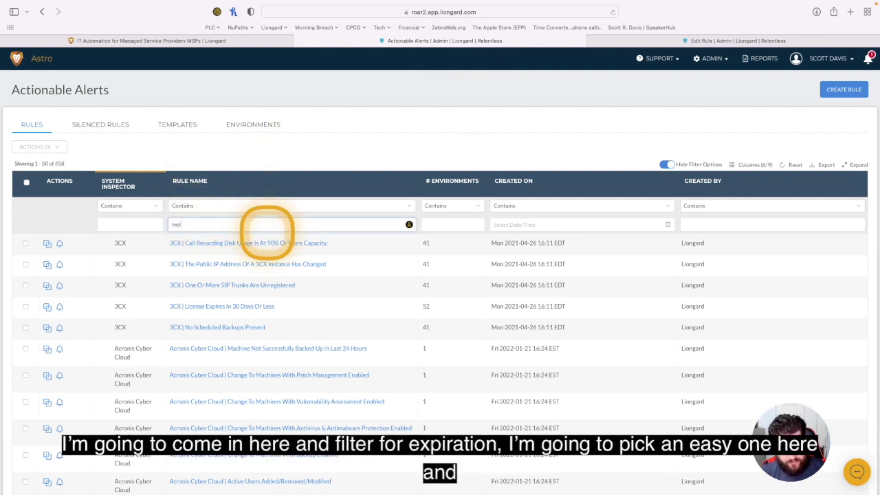
{"action": "type", "text": "iration"}
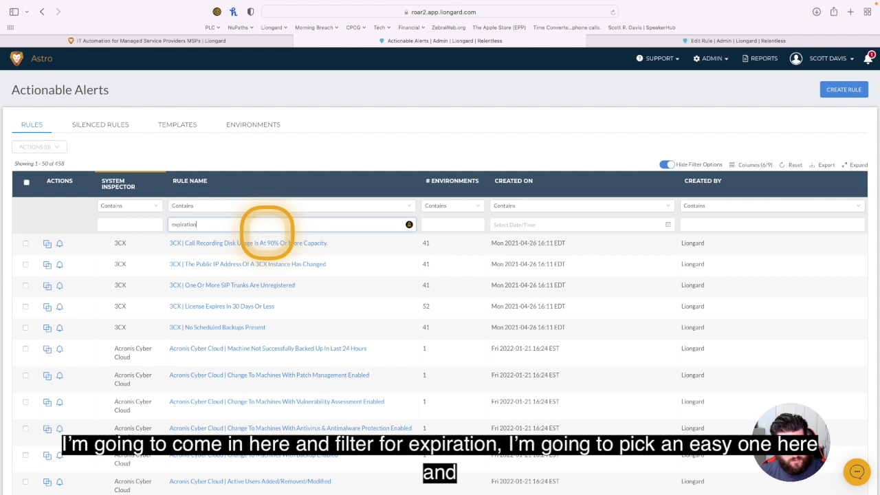
- Open the Internet Domain | Expiration rule to see its critical ≤5, high ≤15, medium ≤30 day thresholds
{"action": "left_click", "coordinate": [202, 330]}
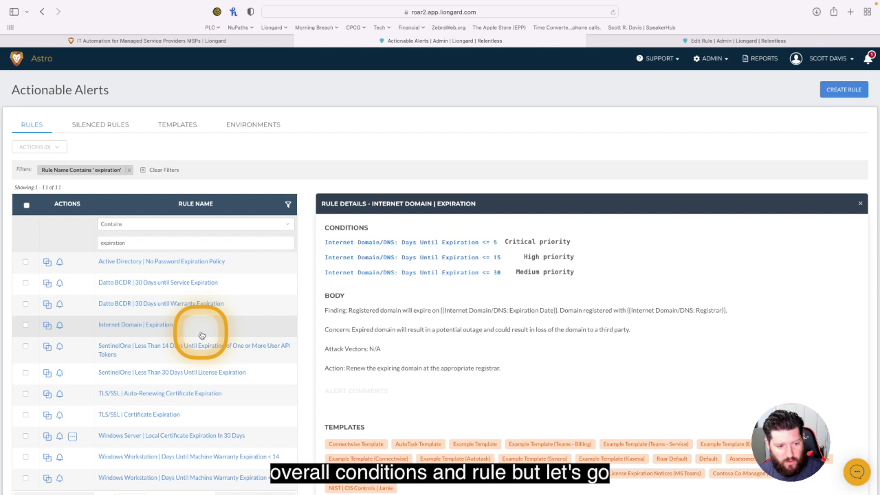
- Clone the Internet Domain | Expiration rule into a new 'Internet Domain | Expiration (copy)' draft
{"action": "left_click", "coordinate": [47, 329]}
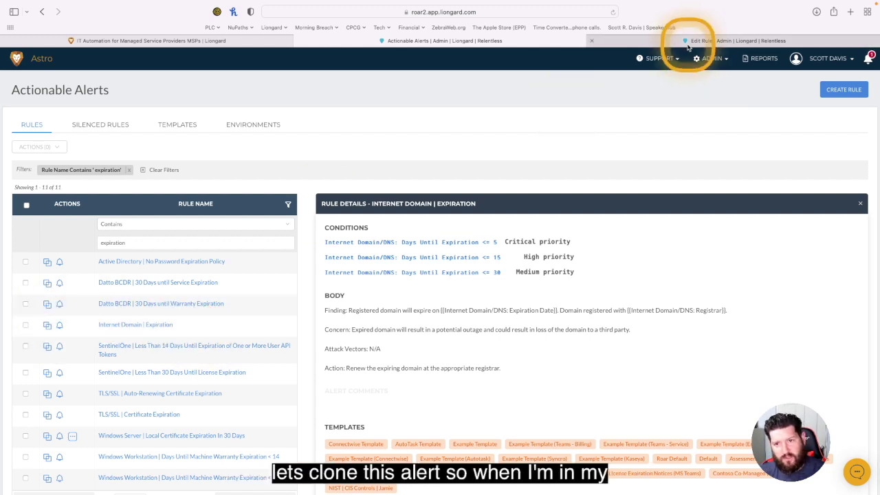
{"action": "left_click", "coordinate": [696, 41]}
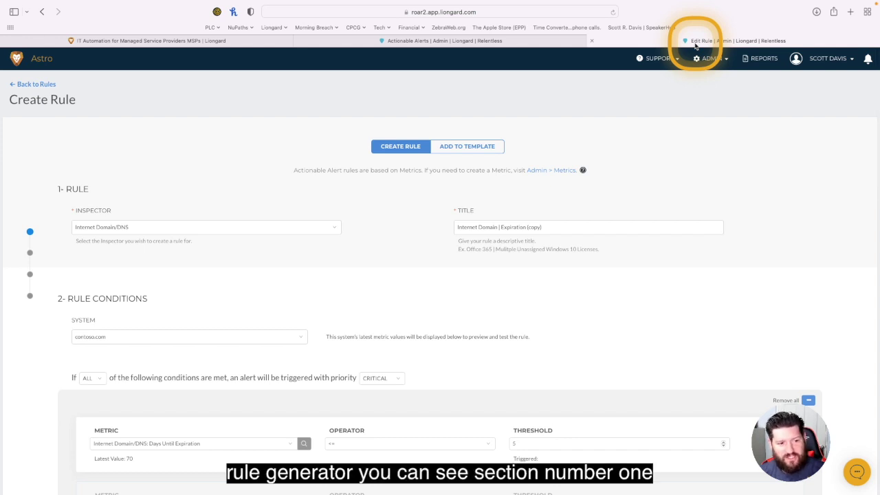
{"action": "scroll", "coordinate": [431, 234], "scroll_direction": "down", "scroll_amount": 3}
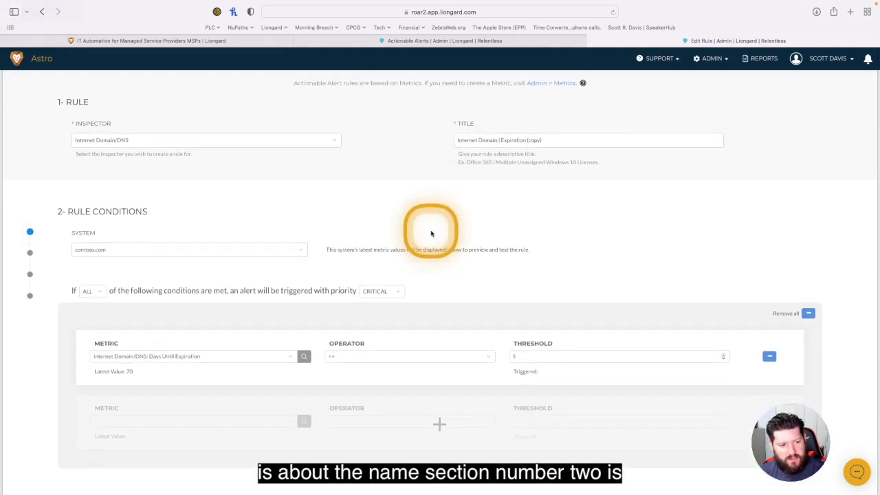
{"action": "scroll", "coordinate": [430, 233], "scroll_direction": "down", "scroll_amount": 1}
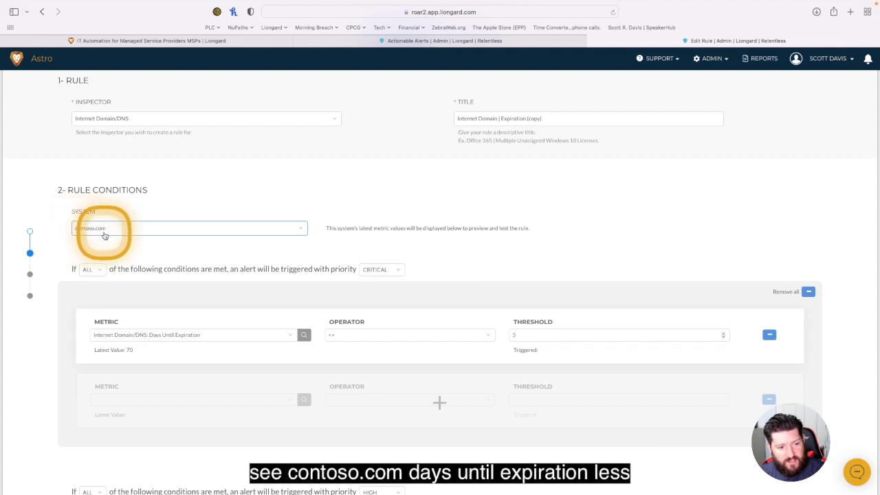
{"action": "scroll", "coordinate": [235, 246], "scroll_direction": "down", "scroll_amount": 2}
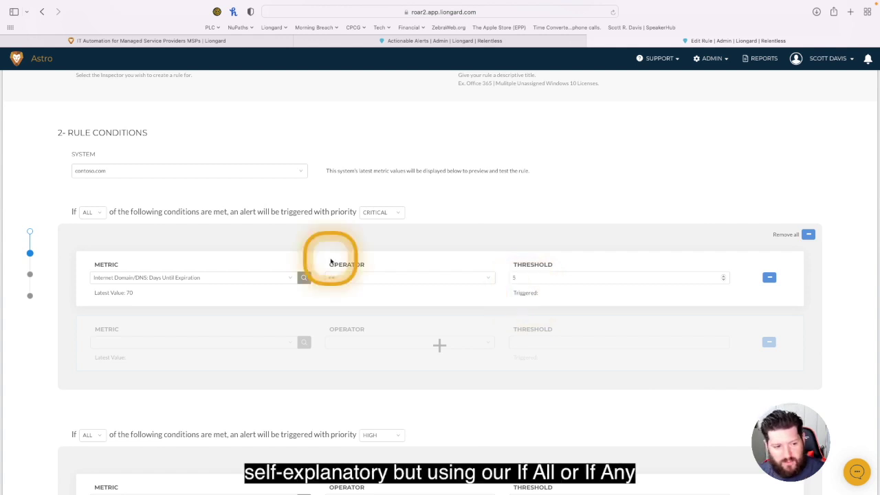
- Keep the first condition group matching ALL conditions at CRITICAL priority
{"action": "left_click", "coordinate": [88, 213]}
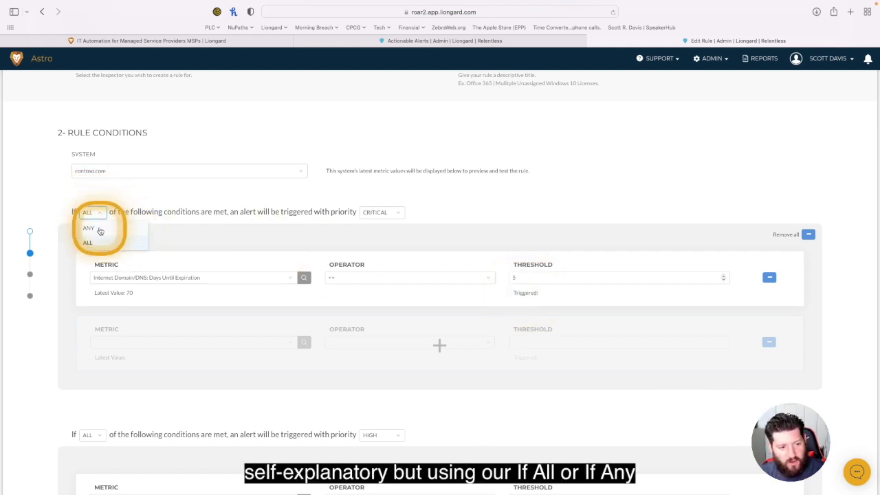
{"action": "left_click", "coordinate": [166, 213]}
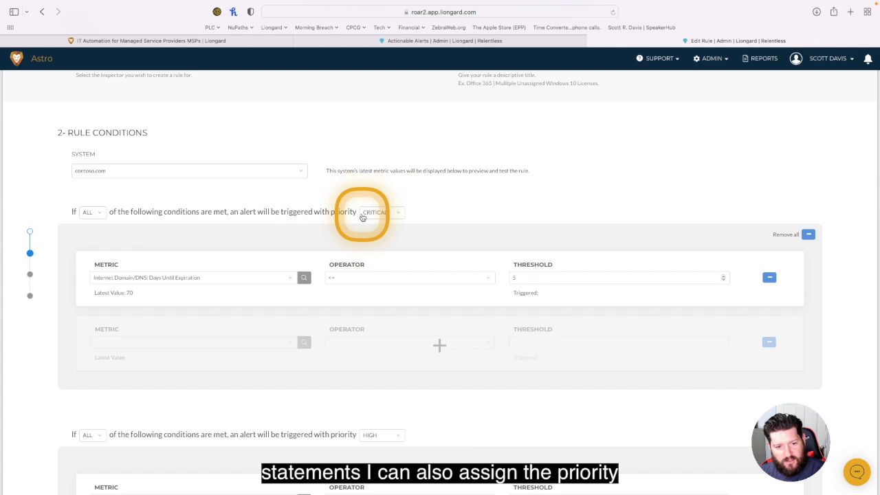
{"action": "left_click", "coordinate": [382, 218]}
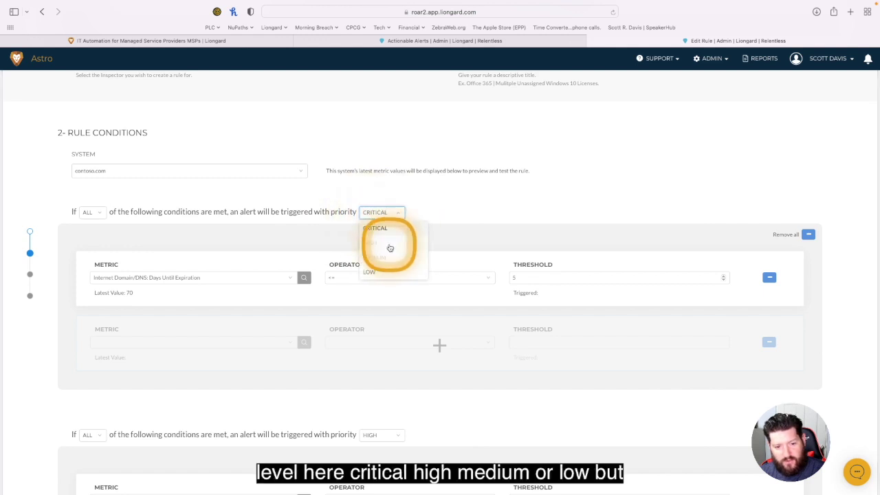
{"action": "left_click", "coordinate": [457, 220]}
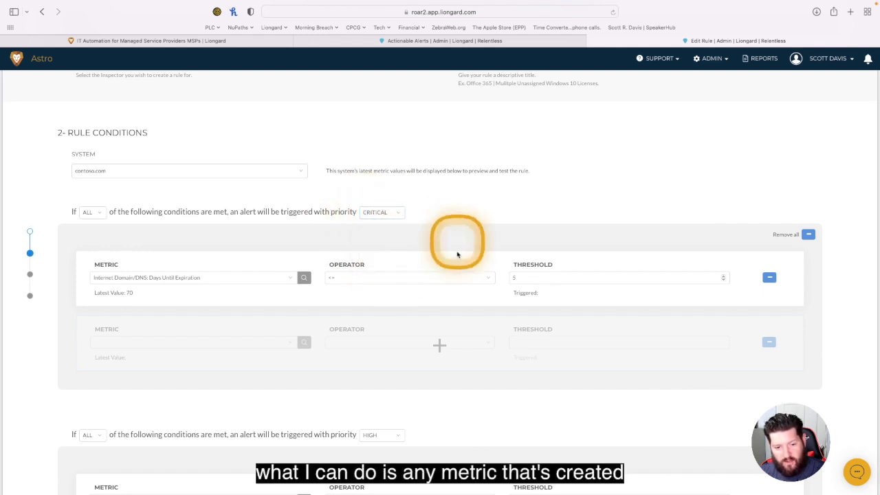
- Add a critical condition: Internet Domain/DNS: Registrar does not contain 'GoDaddy'
{"action": "left_click", "coordinate": [439, 345]}
{"action": "left_click", "coordinate": [213, 341]}
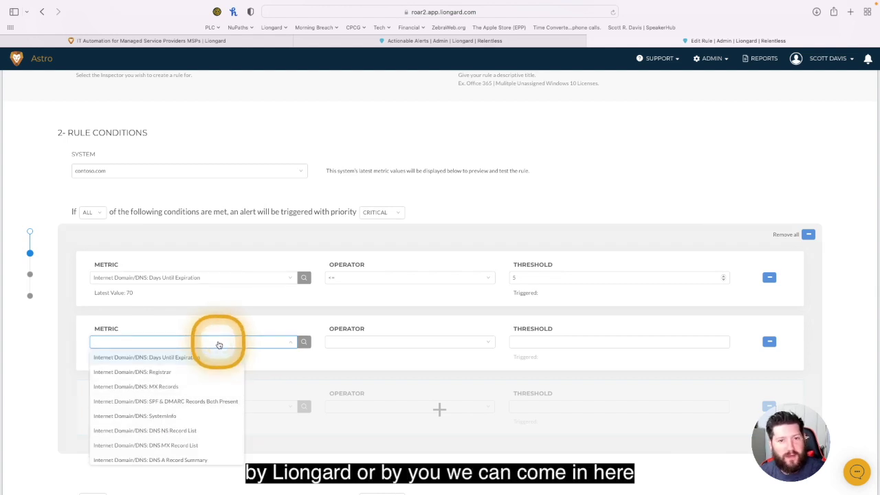
{"action": "scroll", "coordinate": [218, 344], "scroll_direction": "down", "scroll_amount": 1}
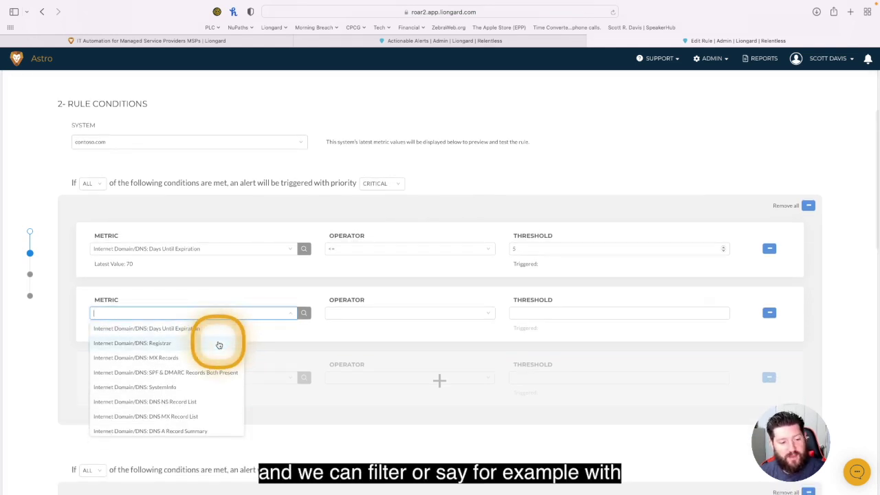
{"action": "left_click", "coordinate": [169, 345]}
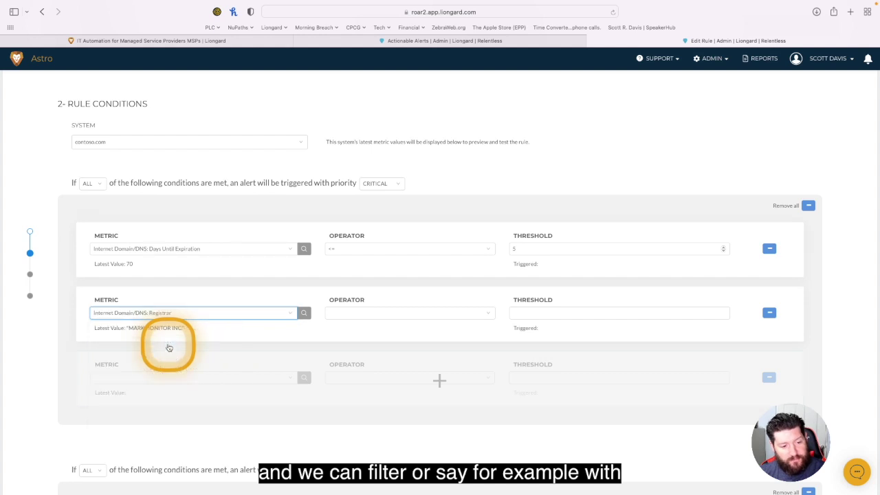
{"action": "left_click", "coordinate": [365, 316]}
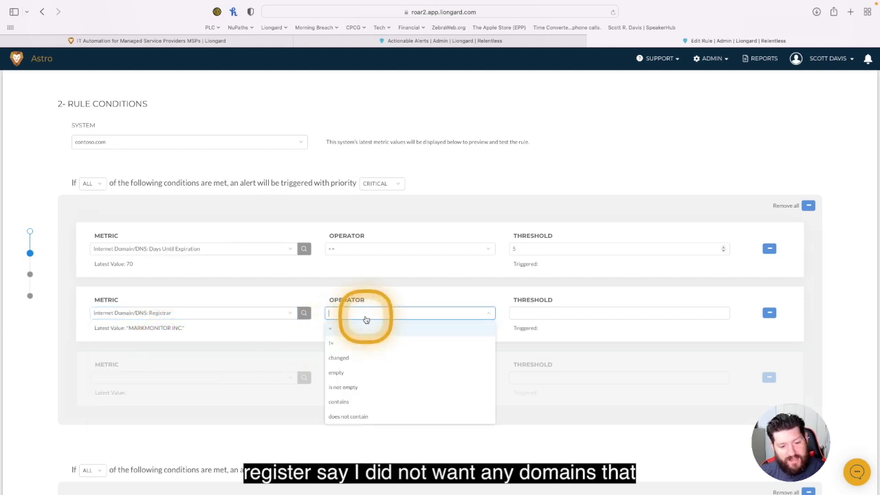
{"action": "scroll", "coordinate": [383, 364], "scroll_direction": "down", "scroll_amount": 2}
{"action": "left_click", "coordinate": [369, 373]}
{"action": "left_click", "coordinate": [559, 269]}
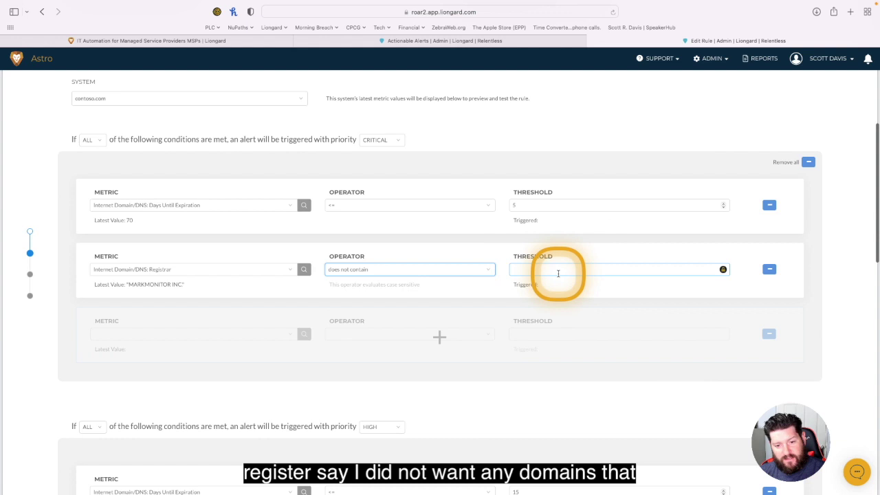
{"action": "type", "text": "GoDadd"}
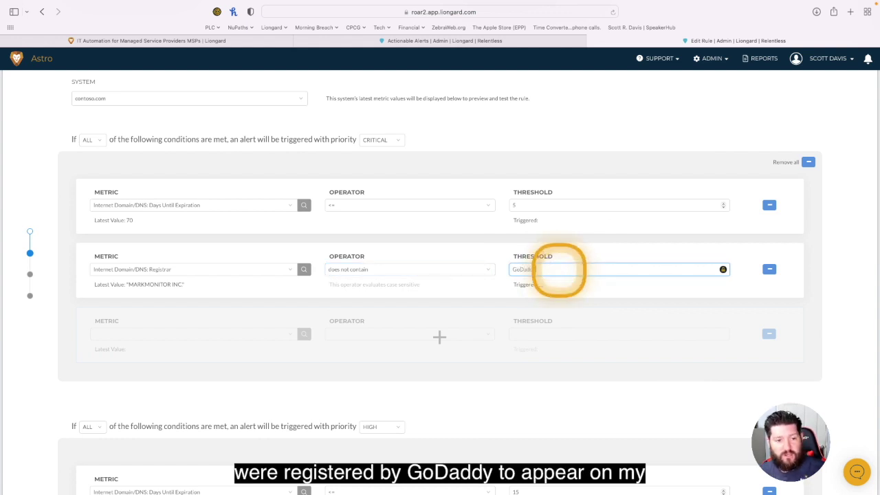
{"action": "type", "text": "y"}
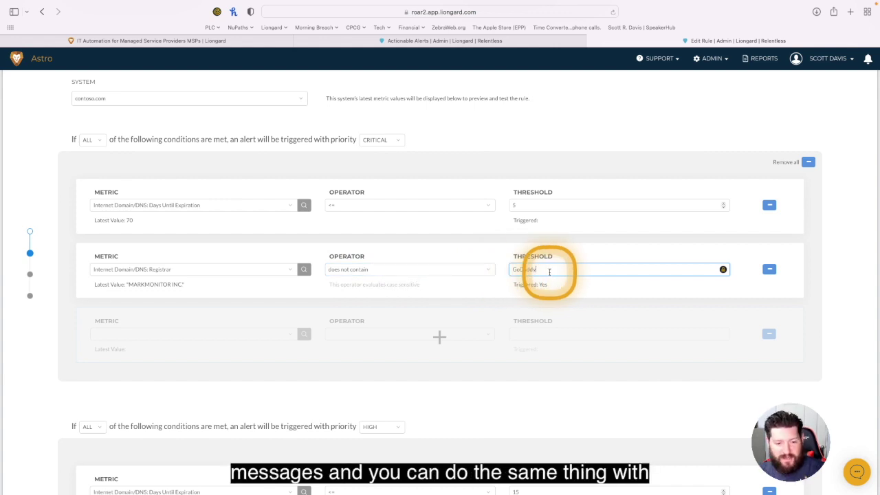
- Change the third condition group's priority to LOW
{"action": "scroll", "coordinate": [549, 271], "scroll_direction": "down", "scroll_amount": 10}
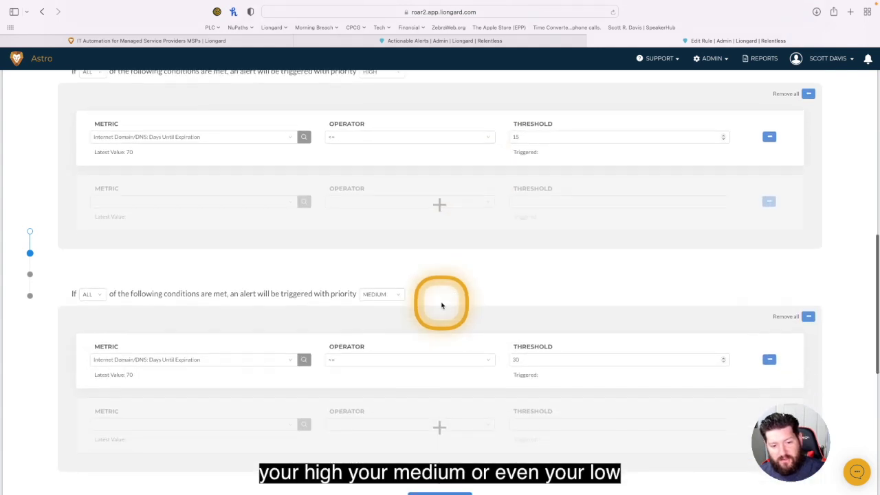
{"action": "left_click", "coordinate": [398, 295]}
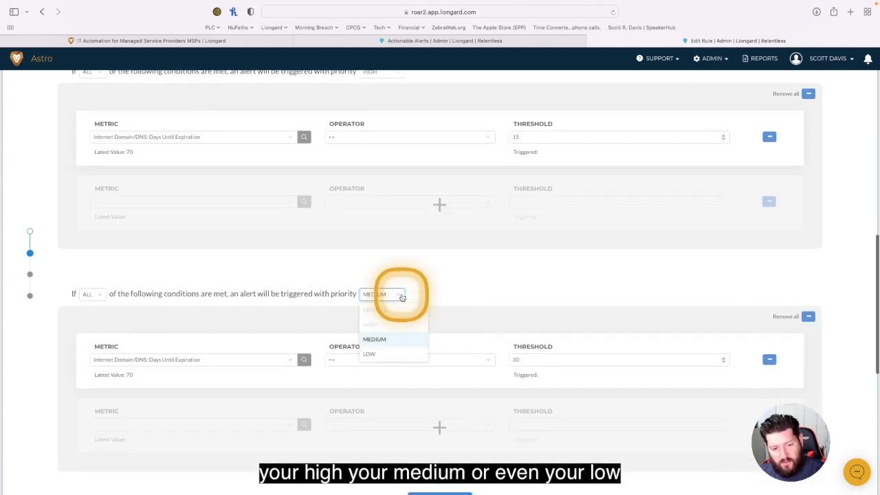
{"action": "left_click", "coordinate": [385, 354]}
- Enlarge the alert Body box so all its text and empty space below Action show
{"action": "scroll", "coordinate": [491, 292], "scroll_direction": "down", "scroll_amount": 6}
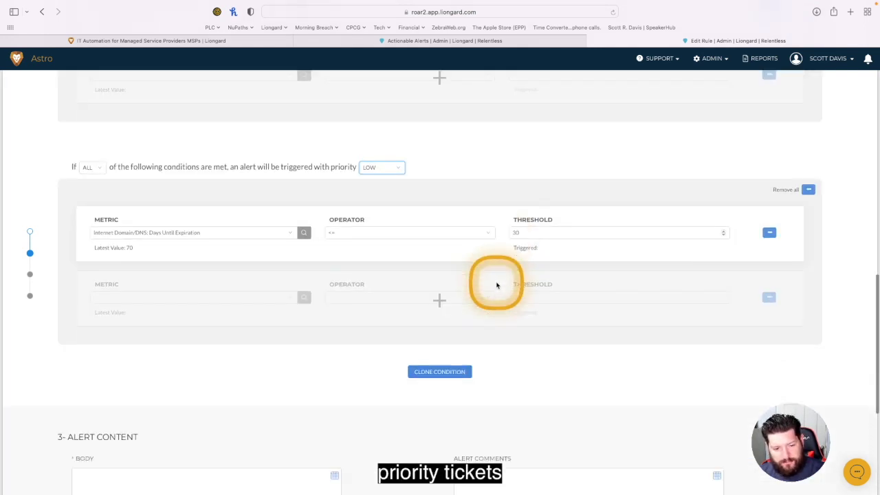
{"action": "scroll", "coordinate": [496, 285], "scroll_direction": "down", "scroll_amount": 5}
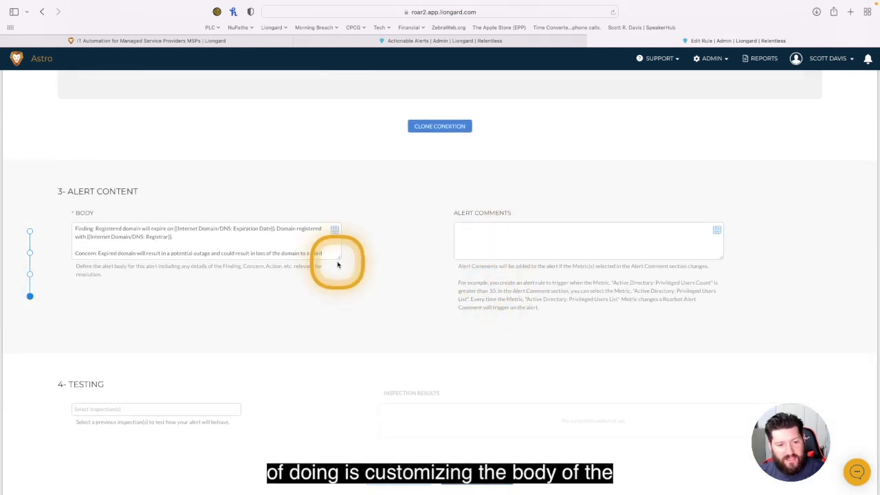
{"action": "left_click_drag", "start_coordinate": [337, 257], "coordinate": [338, 380]}
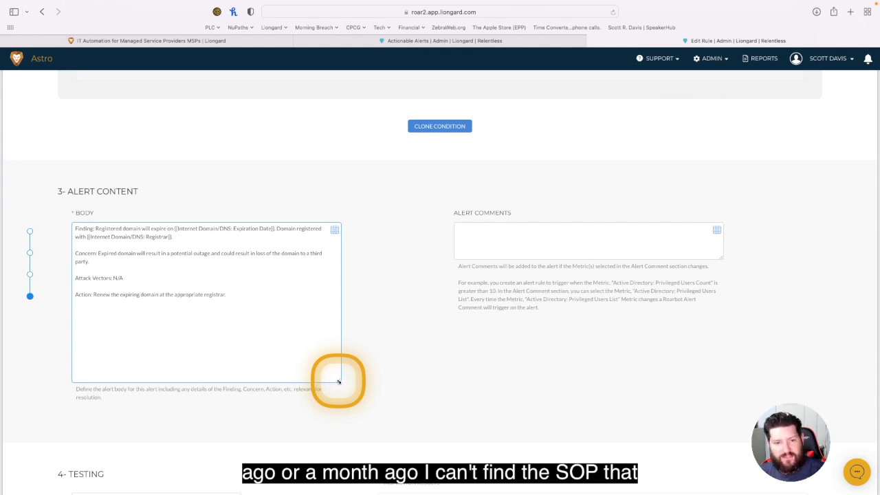
{"action": "left_click", "coordinate": [110, 345]}
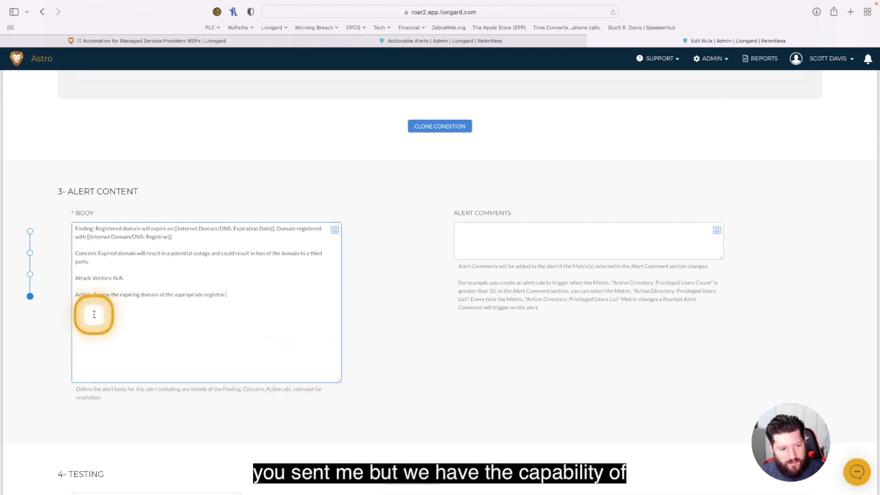
{"action": "key", "text": "Return"}
{"action": "key", "text": "Return"}
{"action": "type", "text": "htt"}
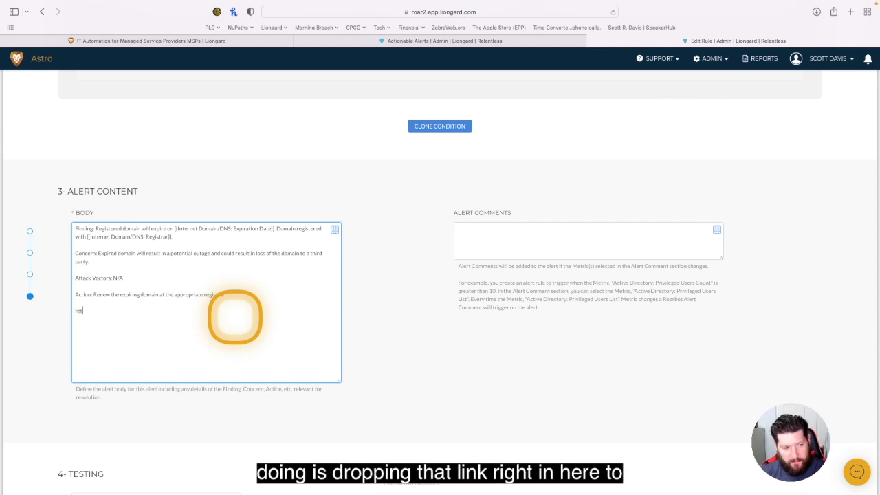
{"action": "type", "text": "ps://share"}
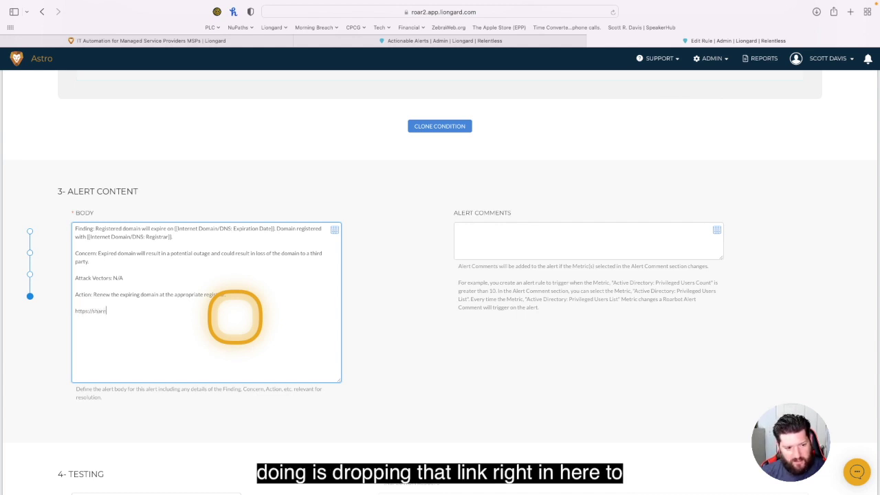
{"action": "type", "text": "point"}
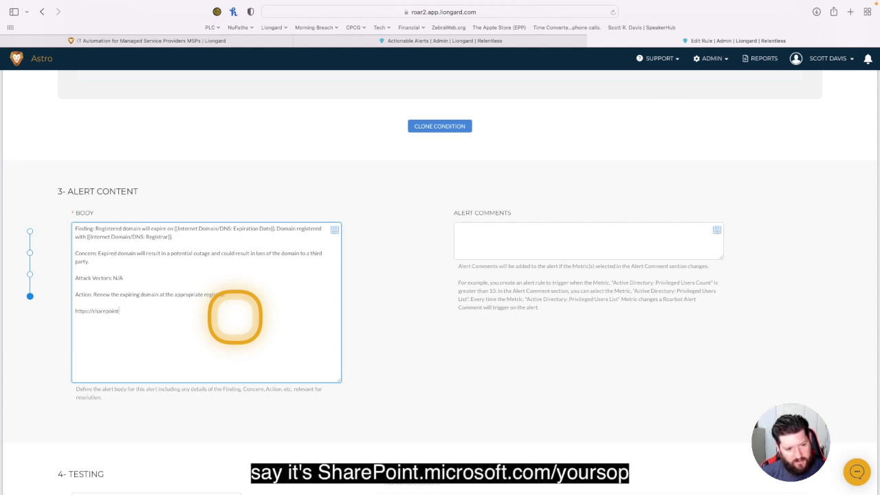
{"action": "type", "text": ".microsoft.com/"}
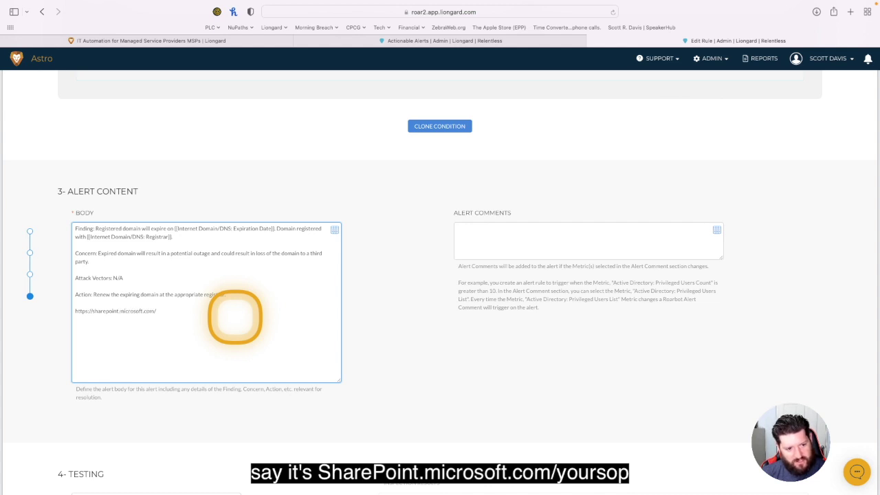
{"action": "type", "text": "yourS"}
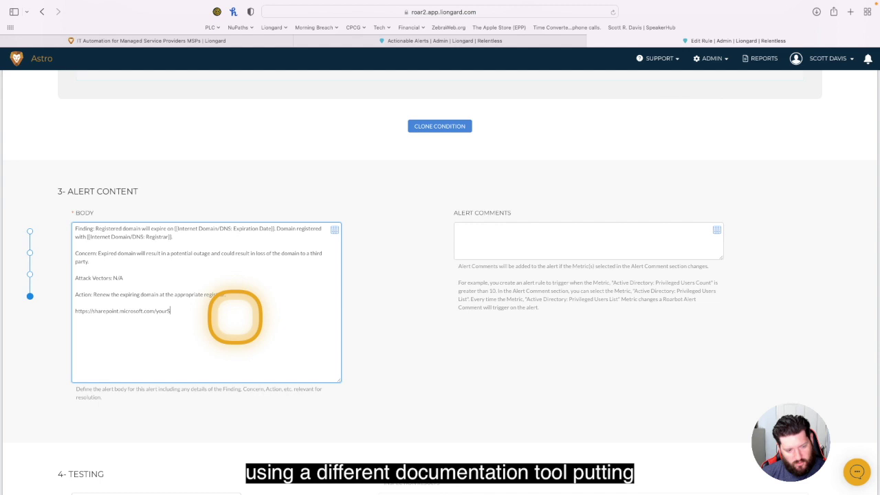
{"action": "type", "text": "OP"}
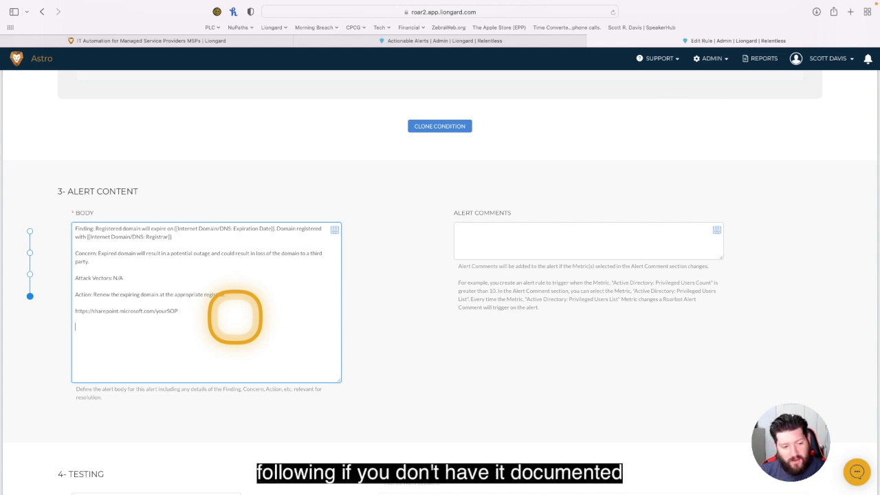
{"action": "key", "text": "Return"}
{"action": "key", "text": "Return"}
{"action": "type", "text": "1"}
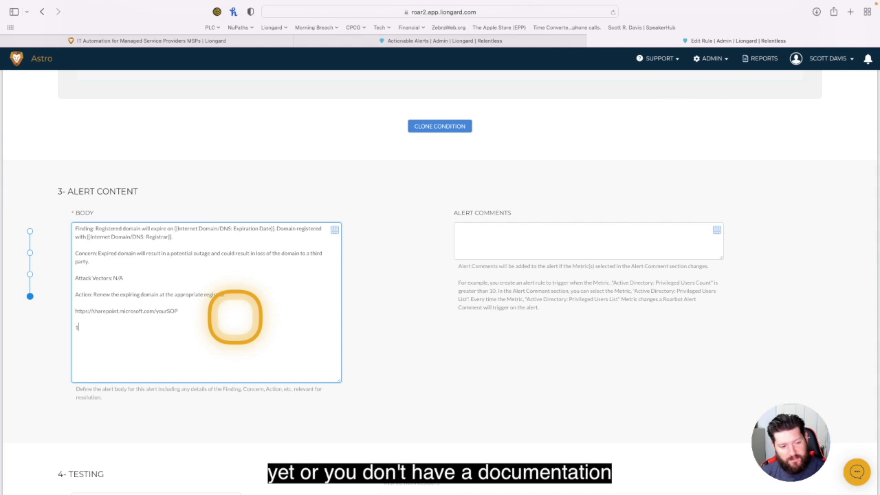
{"action": "key", "text": "Return"}
{"action": "type", "text": "2"}
{"action": "key", "text": "Return"}
{"action": "type", "text": "3"}
{"action": "key", "text": "Return"}
{"action": "type", "text": "4"}
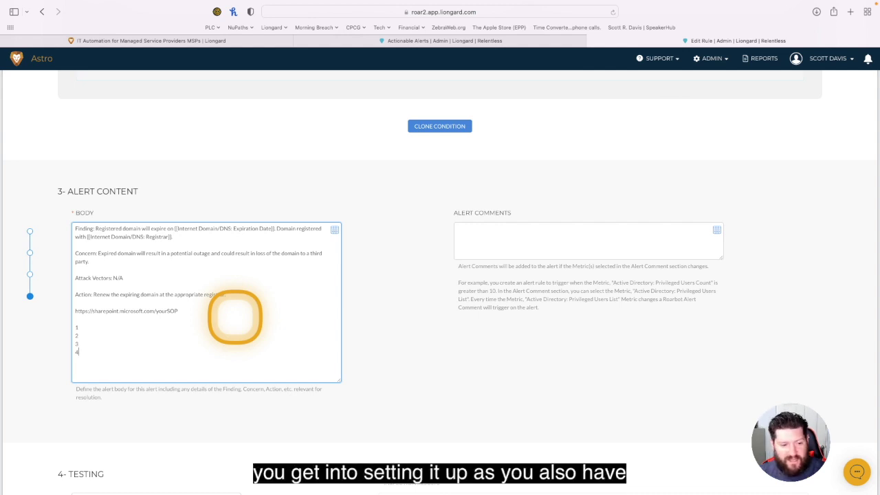
- Insert the Internet Domain/DNS: SPF Records metric into the body, found by filtering metrics for 'spf'
{"action": "left_click", "coordinate": [334, 229]}
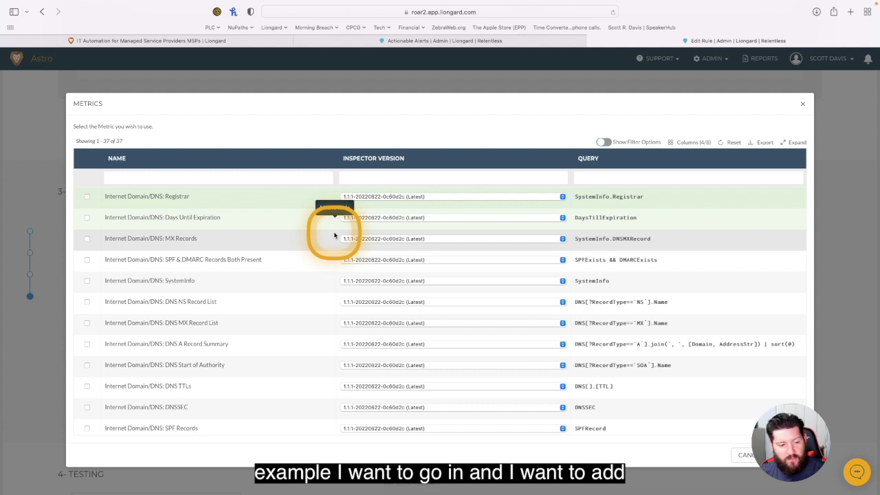
{"action": "left_click", "coordinate": [282, 177]}
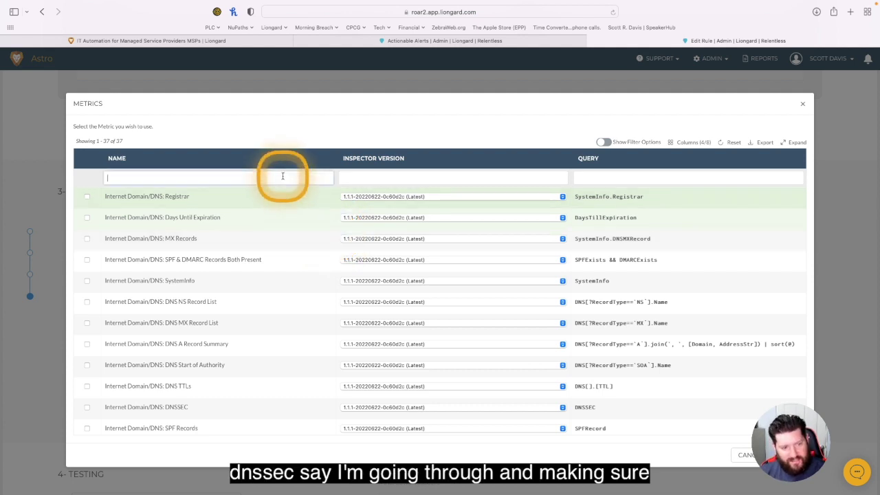
{"action": "type", "text": "dnssec"}
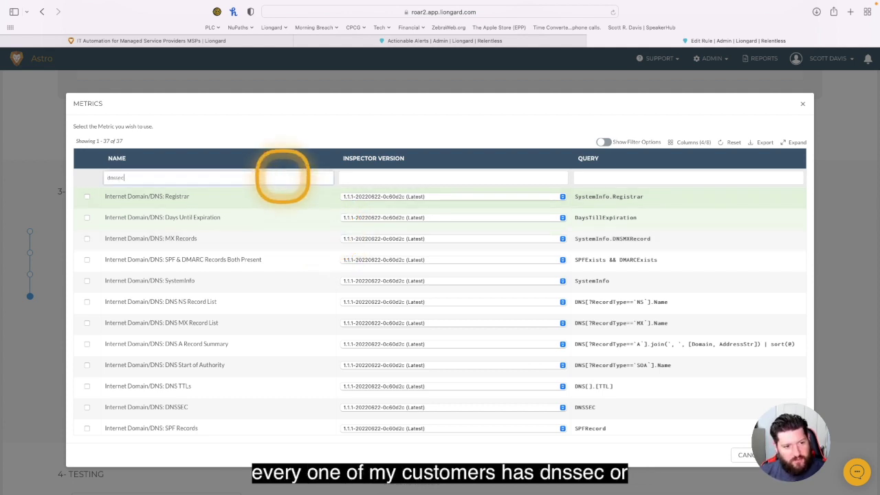
{"action": "left_click", "coordinate": [86, 220]}
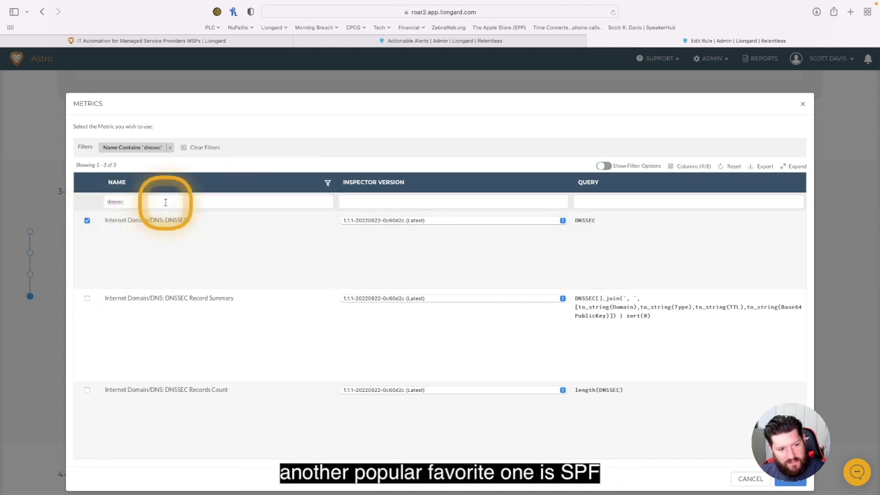
{"action": "left_click", "coordinate": [41, 195]}
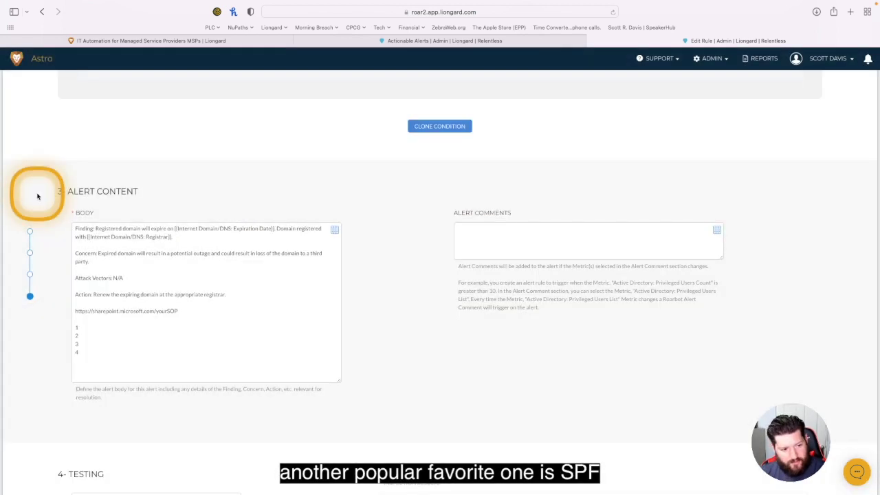
{"action": "left_click", "coordinate": [334, 229]}
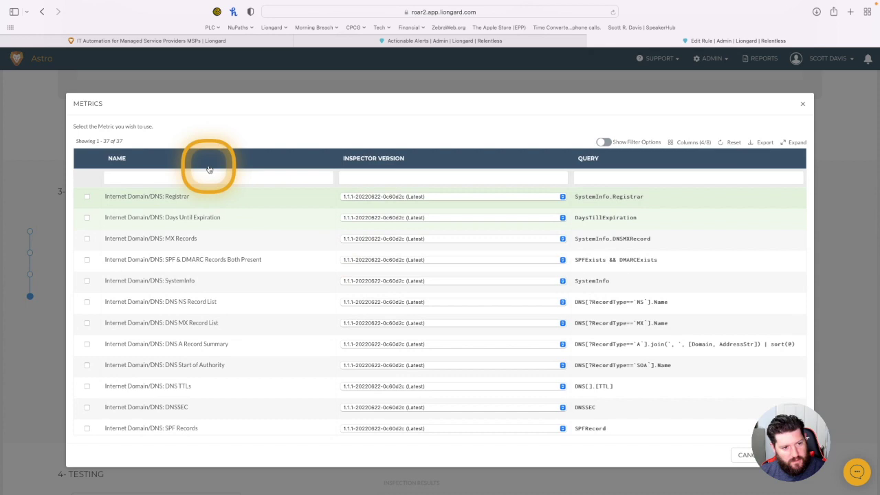
{"action": "left_click", "coordinate": [197, 177]}
{"action": "type", "text": "spf"}
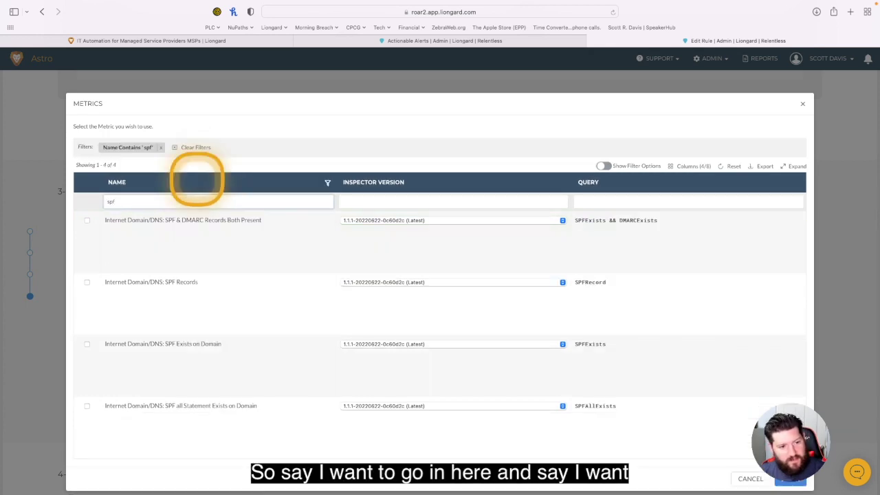
{"action": "left_click", "coordinate": [86, 282]}
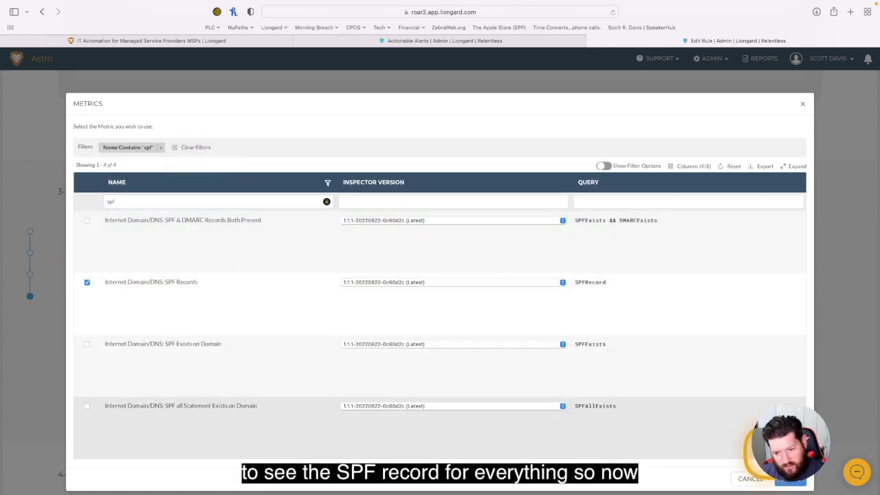
{"action": "left_click", "coordinate": [790, 479]}
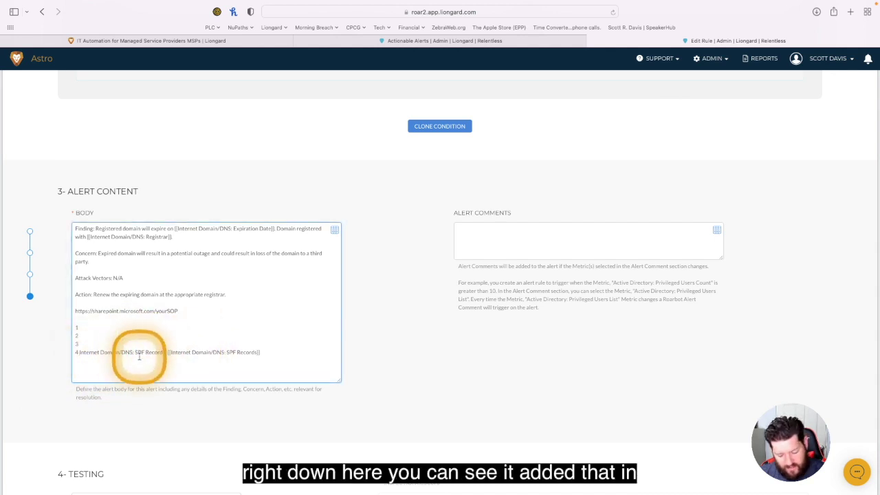
- Delete the SOP link and lines 1–4, leaving SPF Records just below Action
{"action": "left_click_drag", "start_coordinate": [73, 347], "coordinate": [71, 309]}
{"action": "key", "text": "BackSpace"}
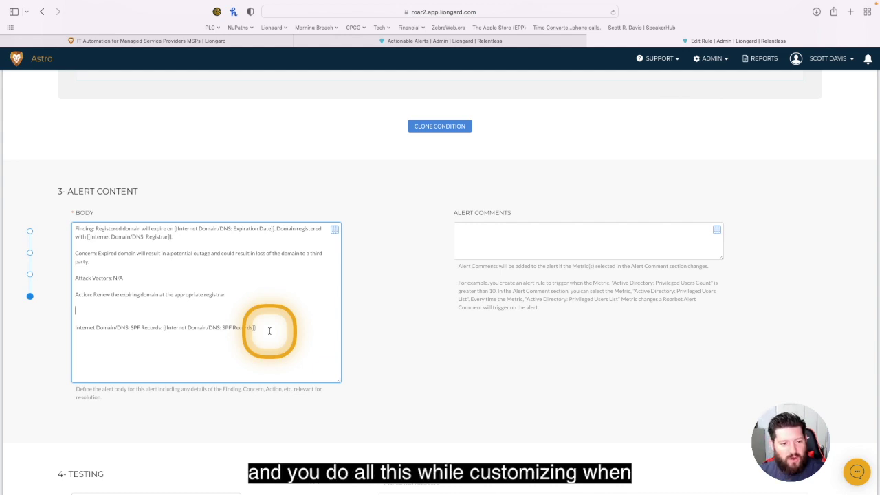
{"action": "scroll", "coordinate": [269, 330], "scroll_direction": "up", "scroll_amount": 15}
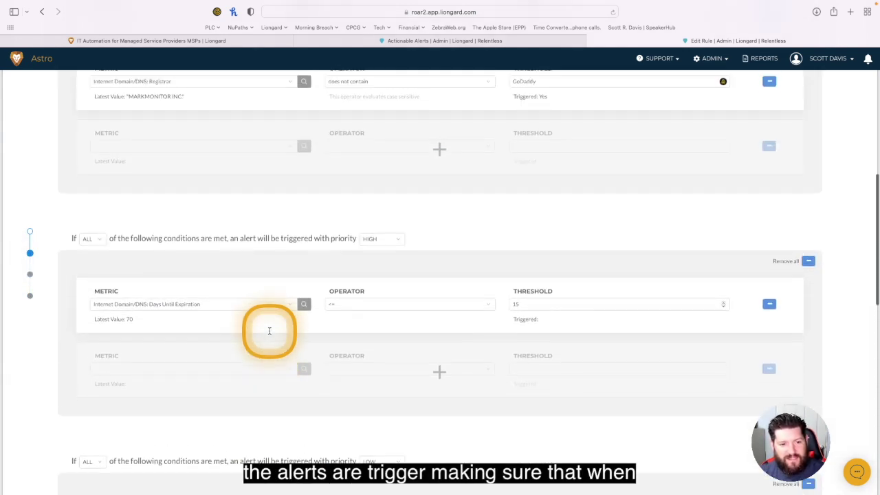
{"action": "scroll", "coordinate": [269, 330], "scroll_direction": "up", "scroll_amount": 5}
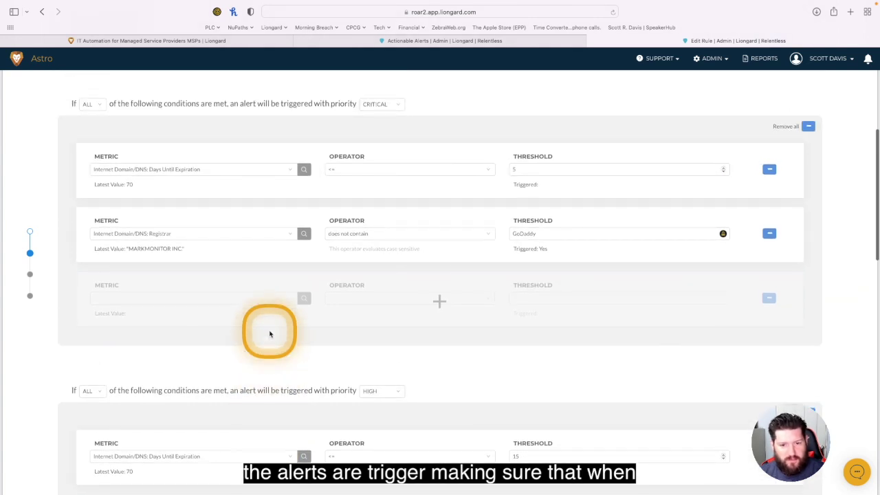
{"action": "scroll", "coordinate": [269, 334], "scroll_direction": "down", "scroll_amount": 2}
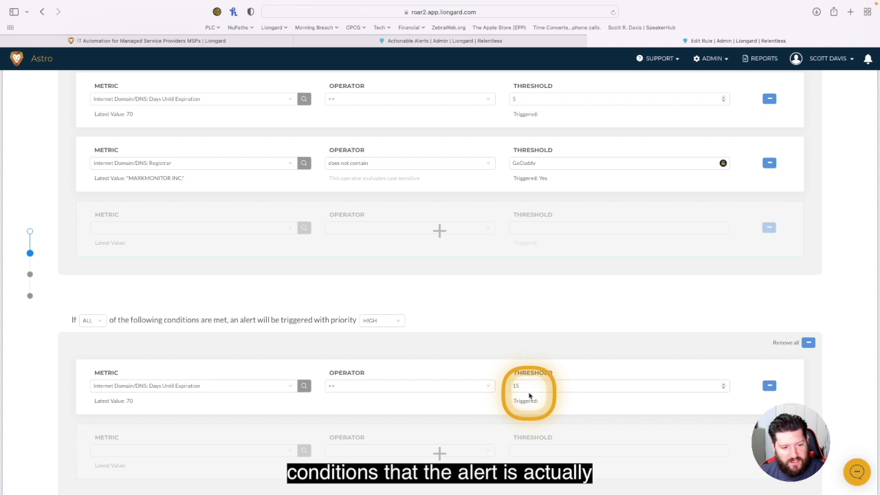
{"action": "scroll", "coordinate": [530, 395], "scroll_direction": "down", "scroll_amount": 7}
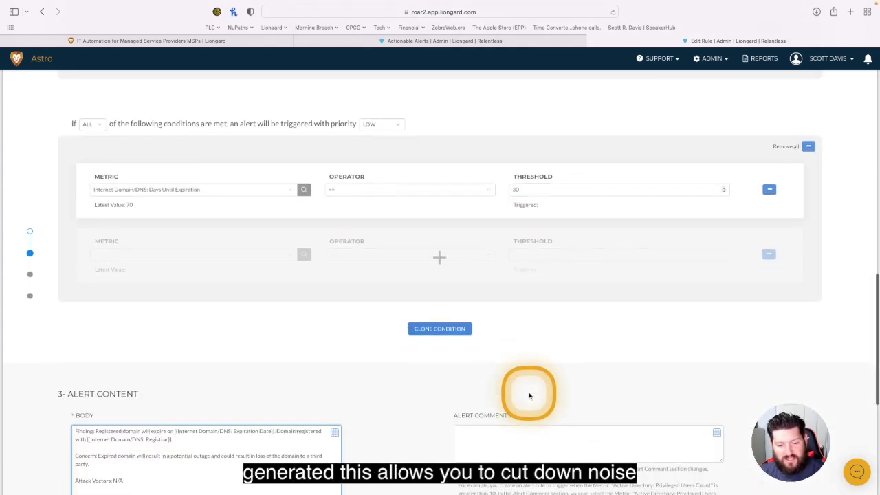
{"action": "scroll", "coordinate": [529, 396], "scroll_direction": "down", "scroll_amount": 3}
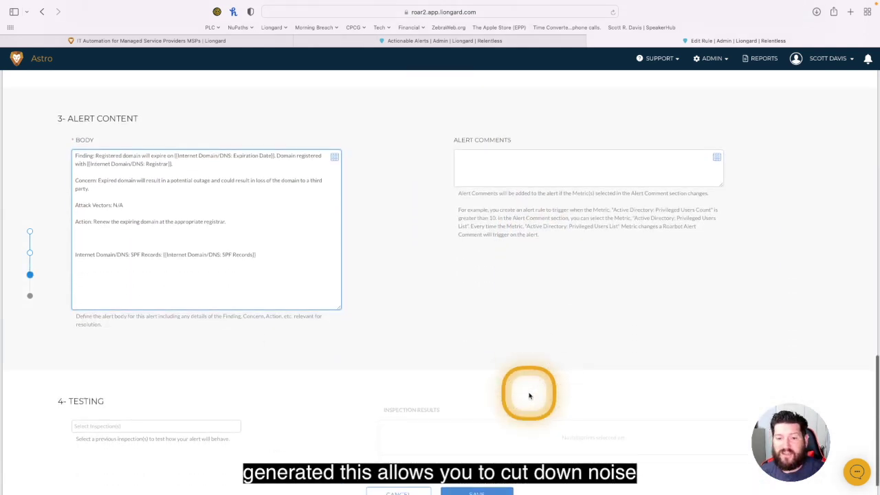